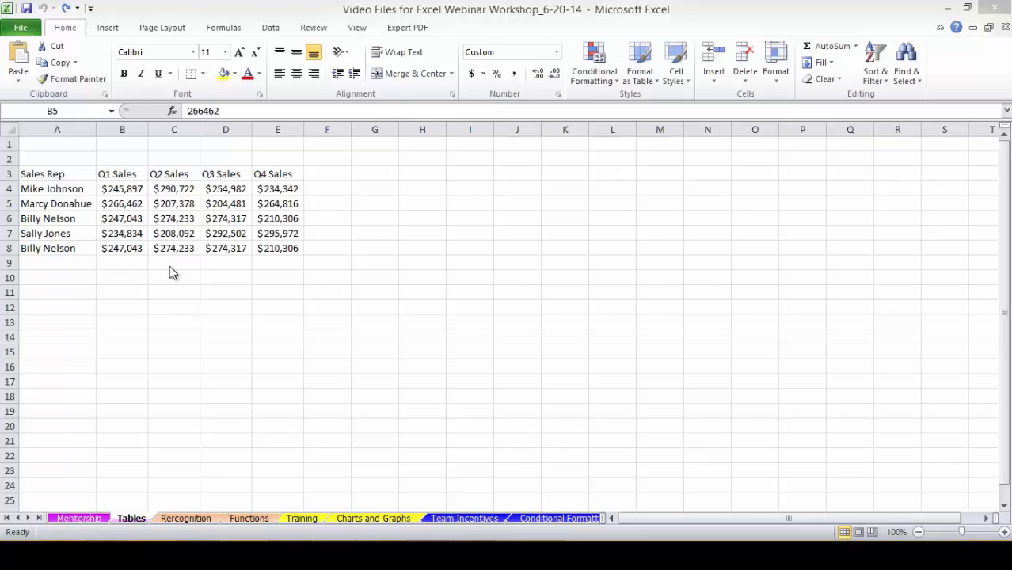
- Convert the sales data in A3:E8 into a table with My table has headers enabled
click(167, 217)
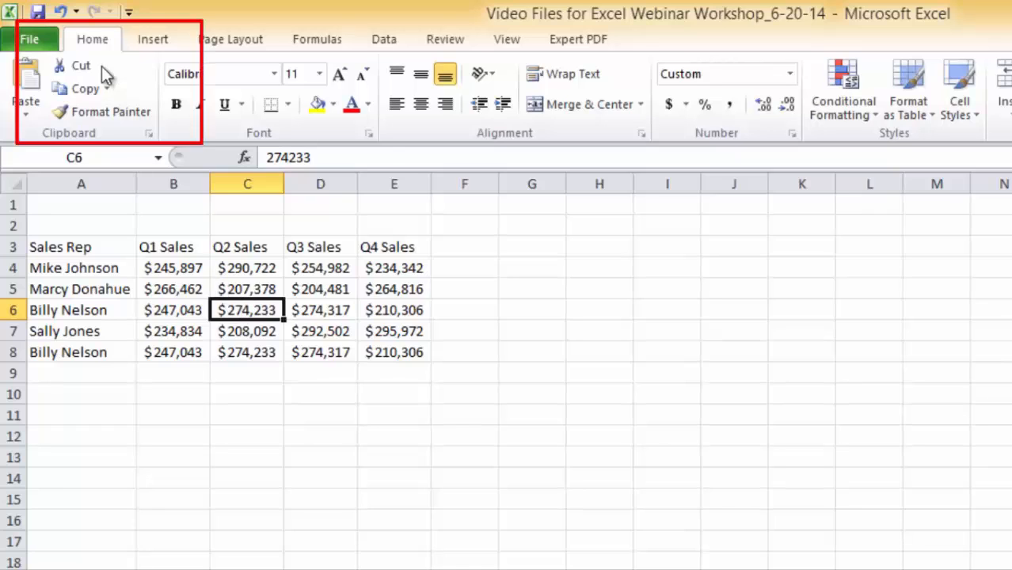
click(151, 39)
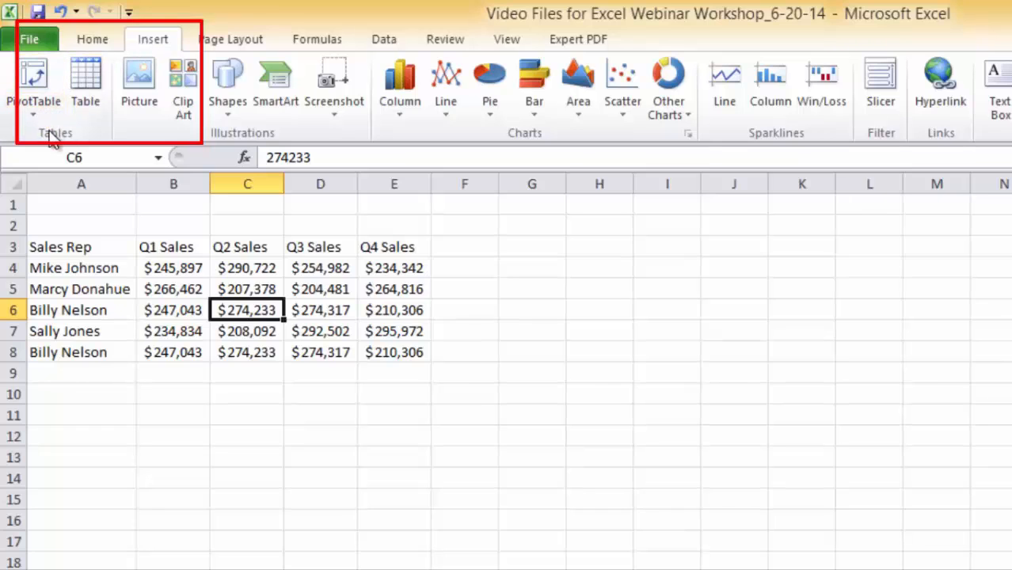
click(85, 81)
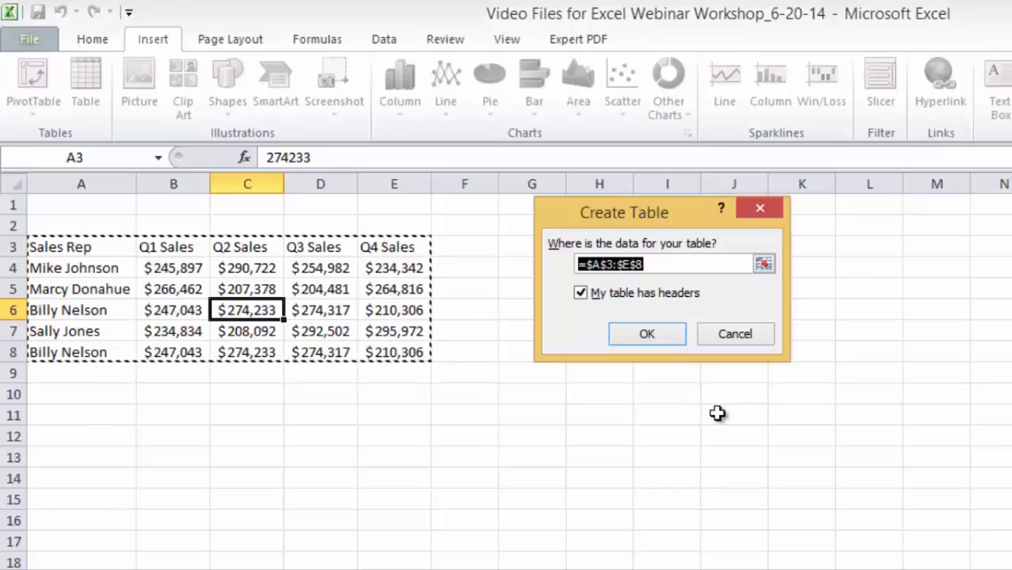
click(652, 265)
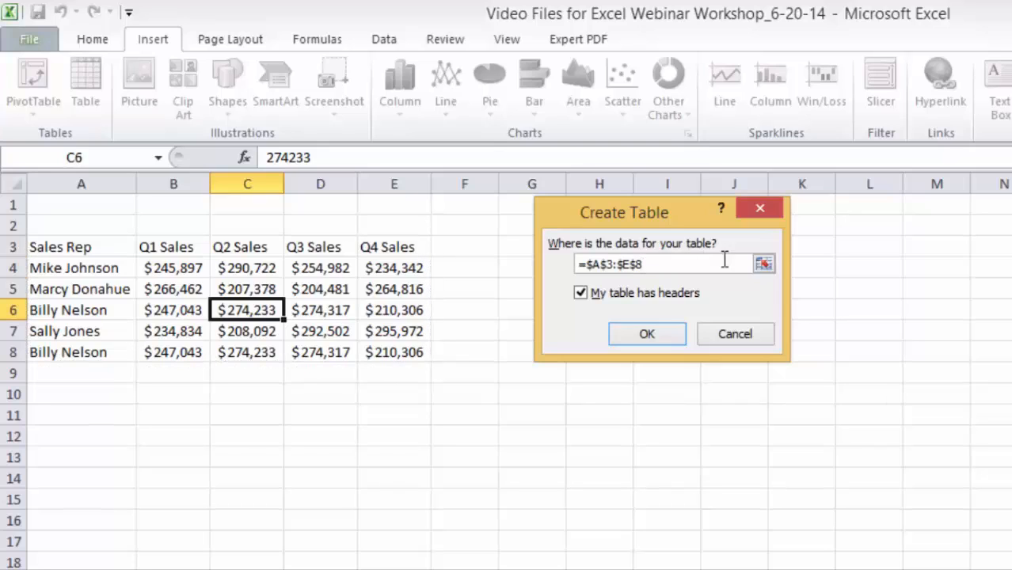
click(765, 264)
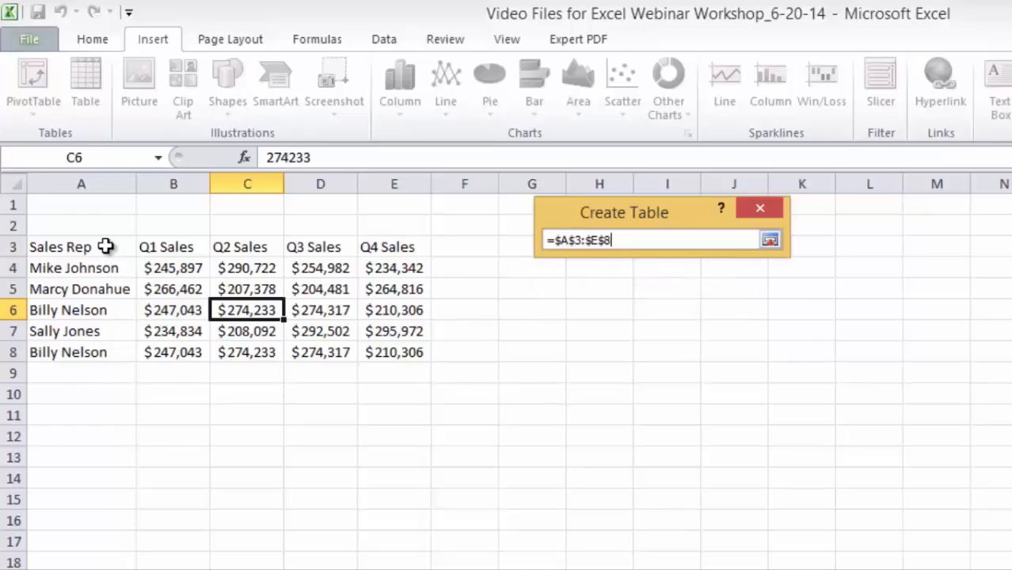
drag(79, 248, 365, 352)
key(Return)
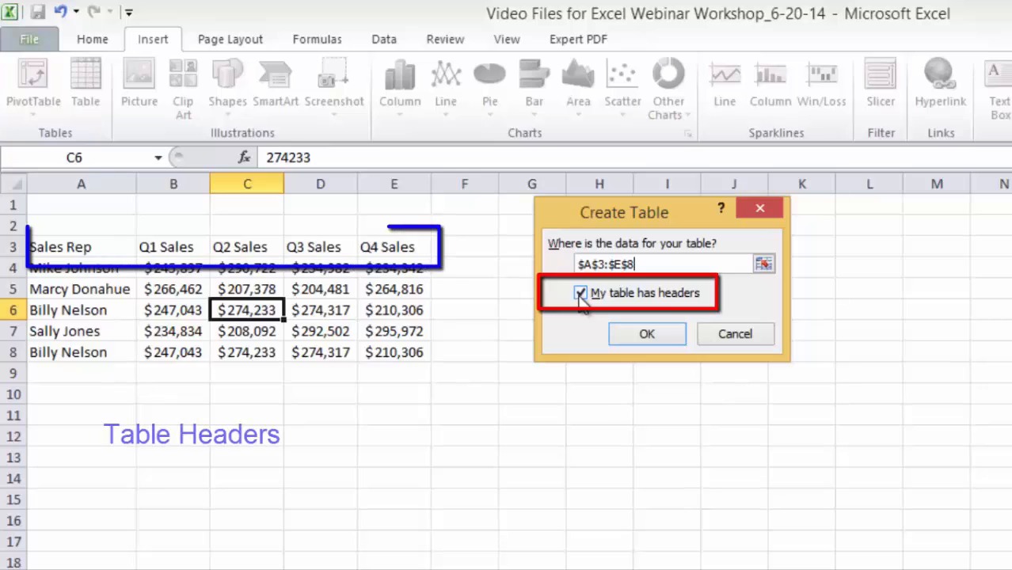
click(664, 336)
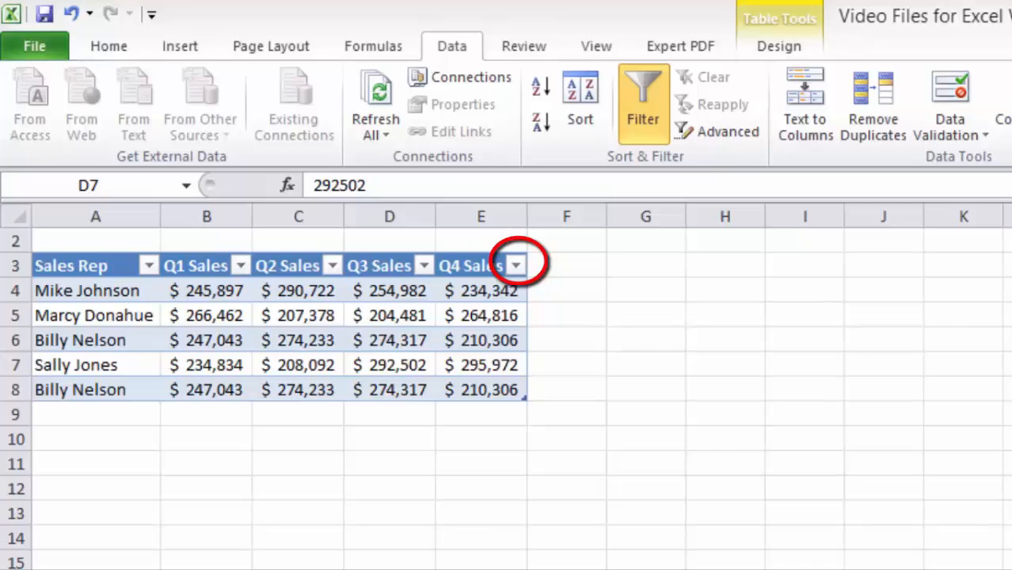
click(248, 358)
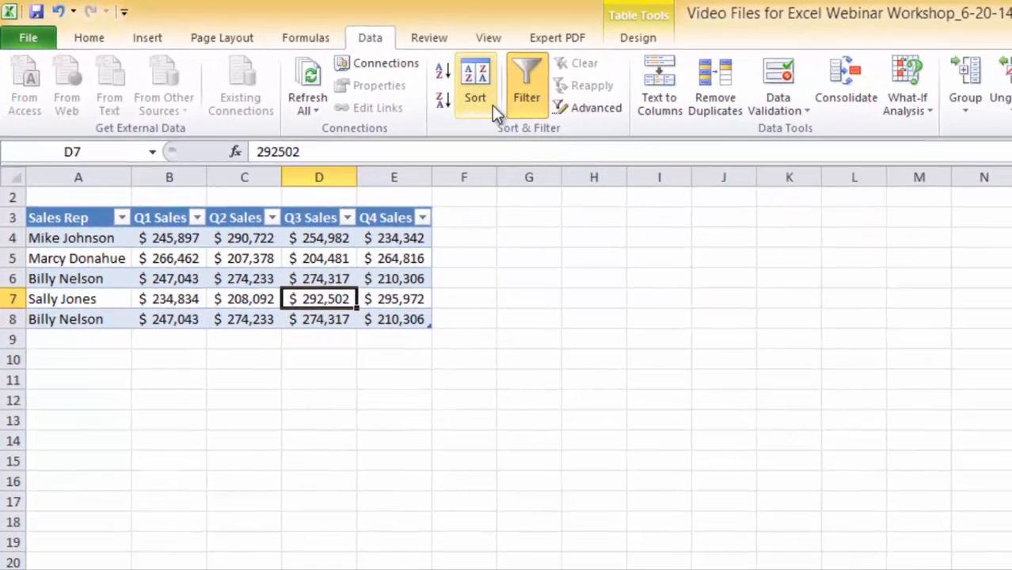
click(477, 85)
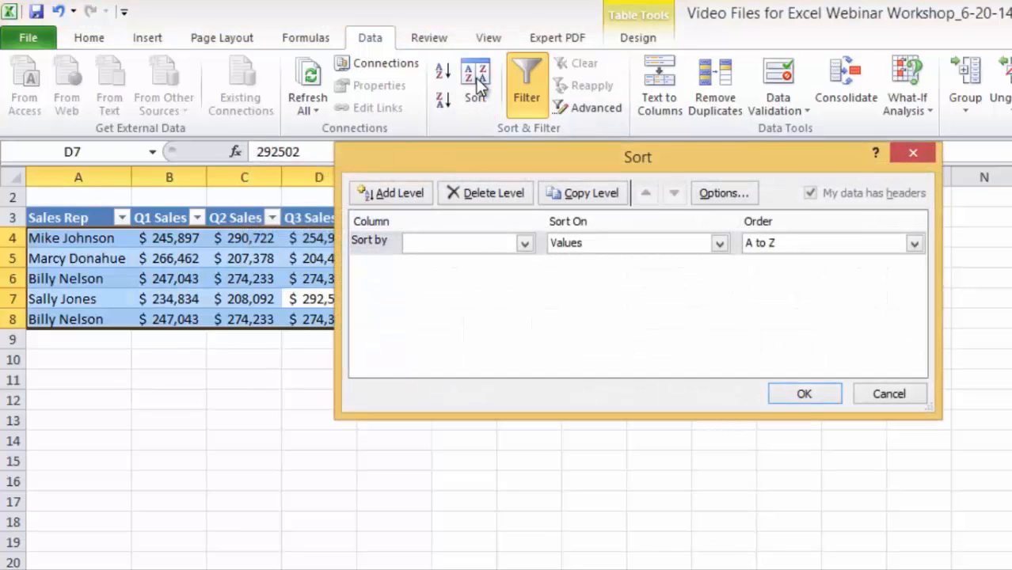
click(911, 154)
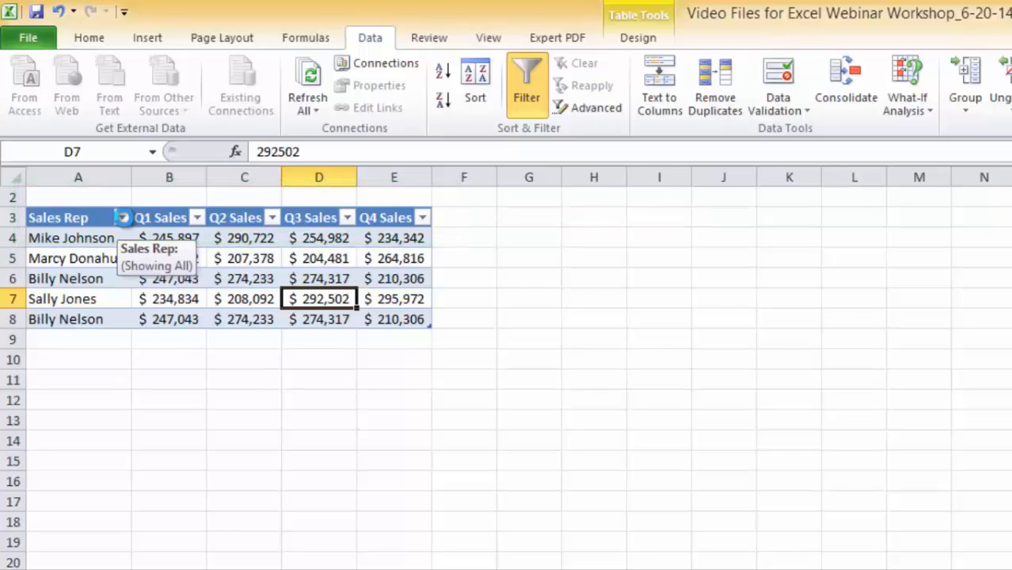
- Filter the Sales Rep column to show only the rep listed in rows 6 and 8
click(123, 218)
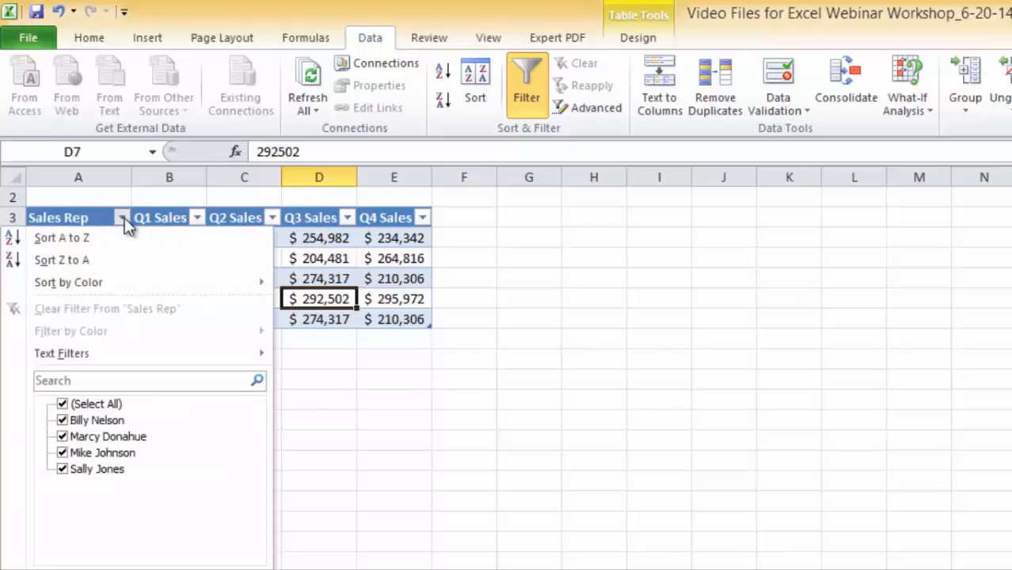
click(63, 404)
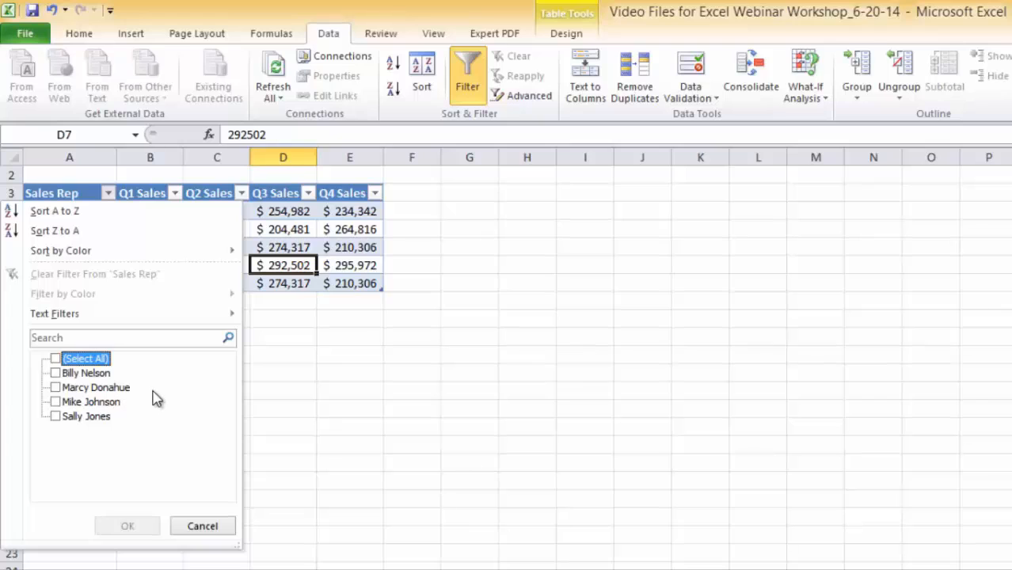
click(57, 372)
click(55, 373)
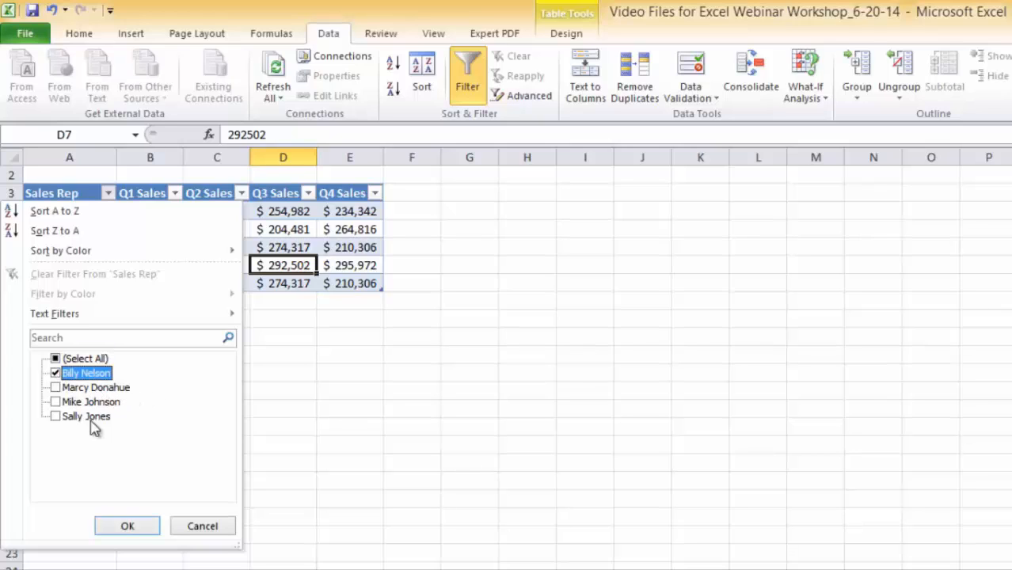
click(140, 527)
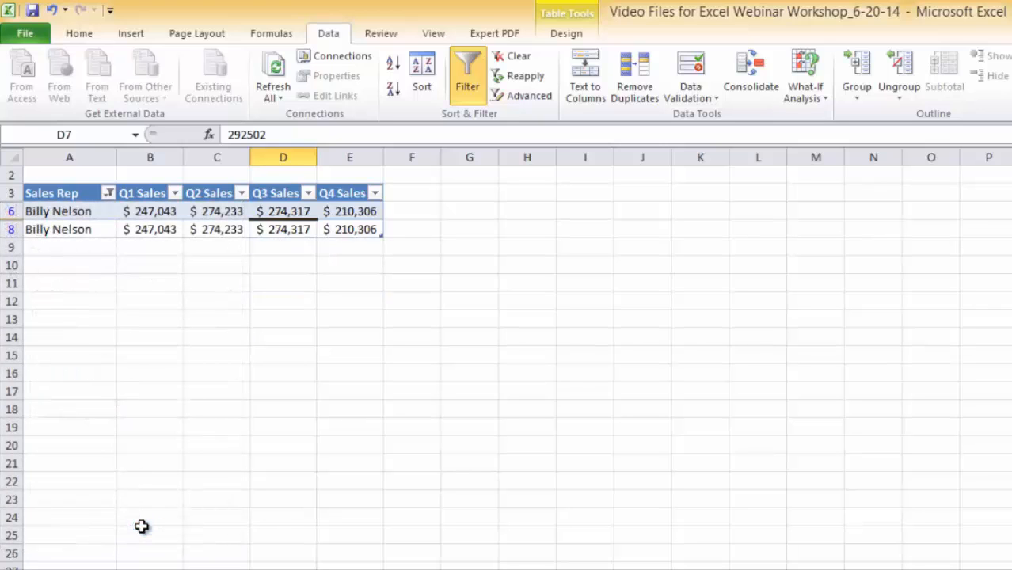
click(94, 230)
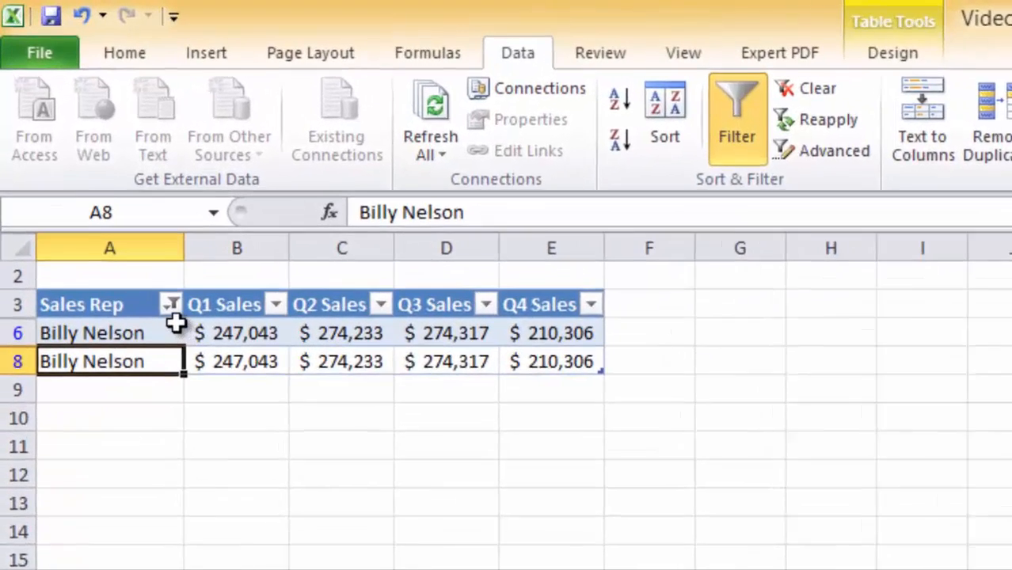
- Reset the Sales Rep filter to Select All so every rep is included
mouse_move(173, 318)
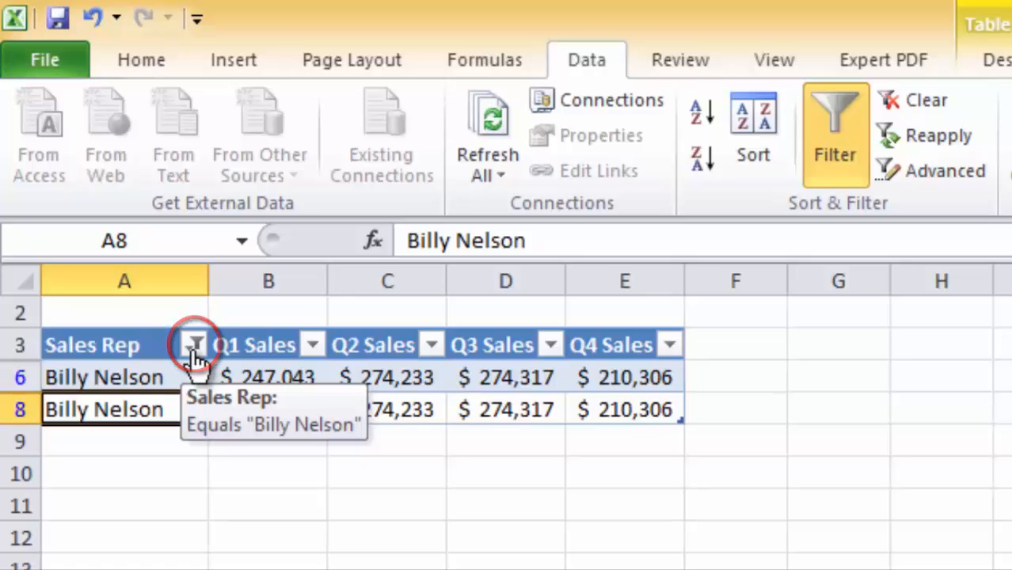
click(194, 347)
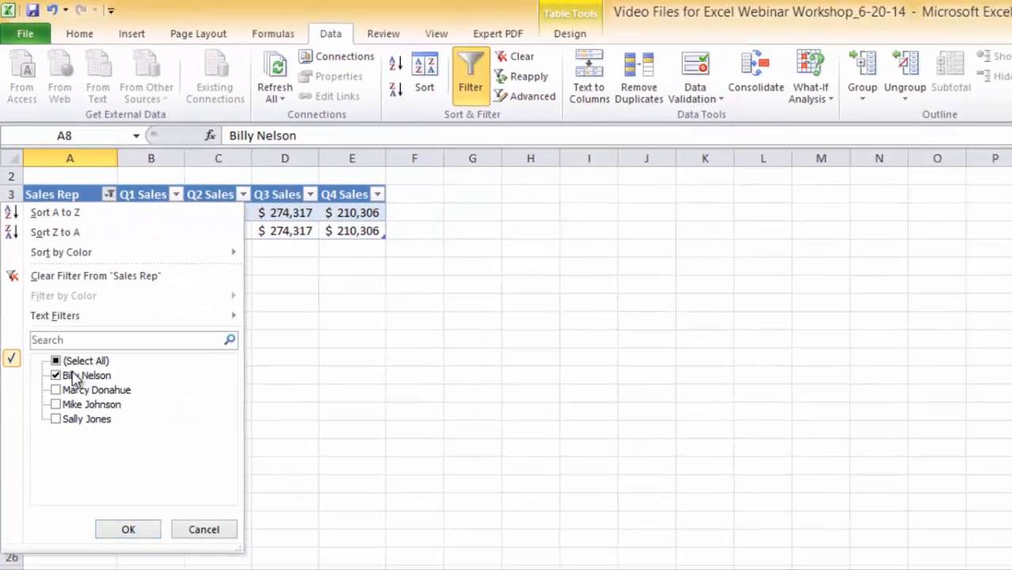
click(59, 362)
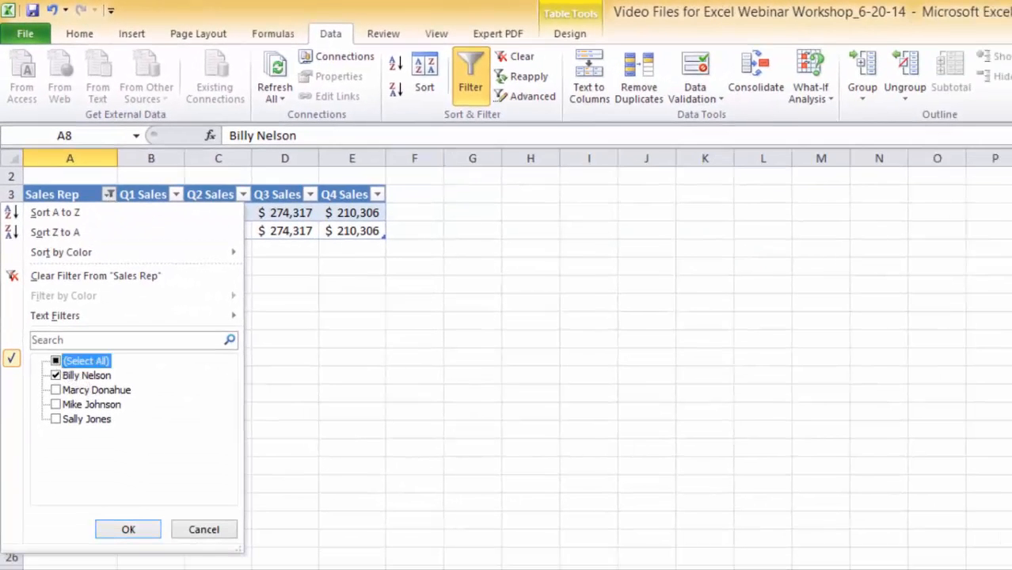
click(56, 361)
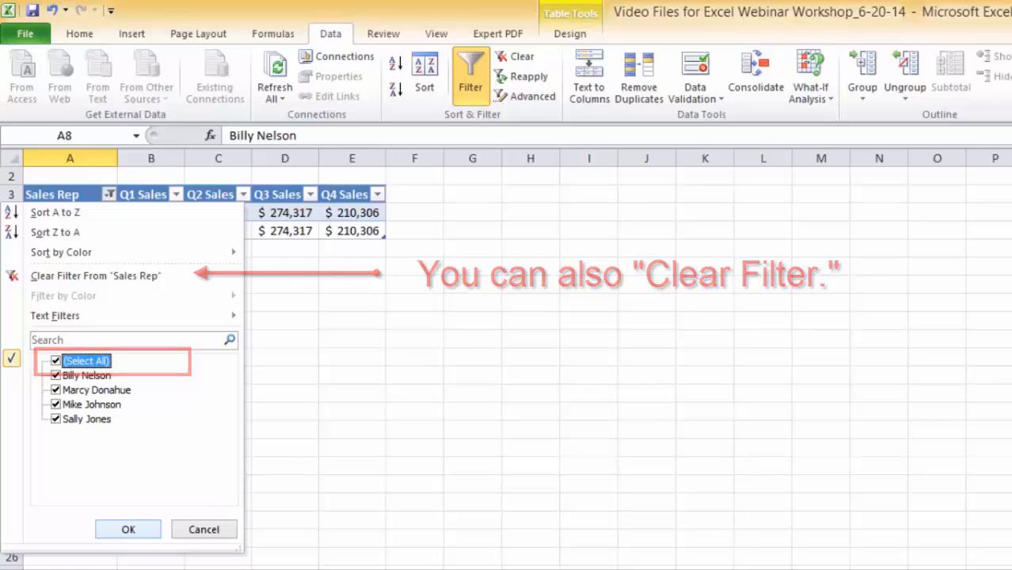
click(119, 528)
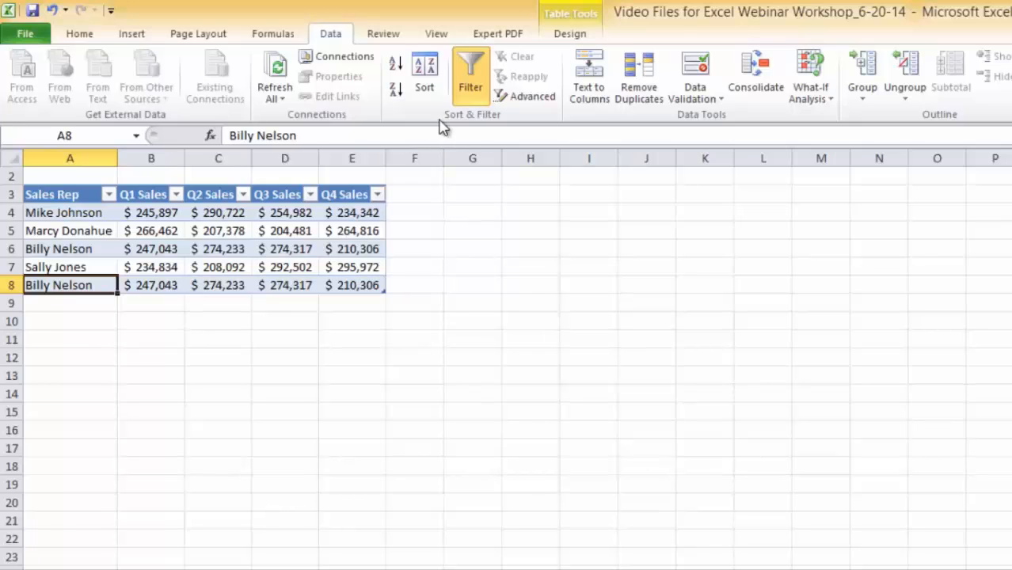
- Turn the table's header filter buttons off and back on, and select a cell in the Sales Rep column
click(471, 68)
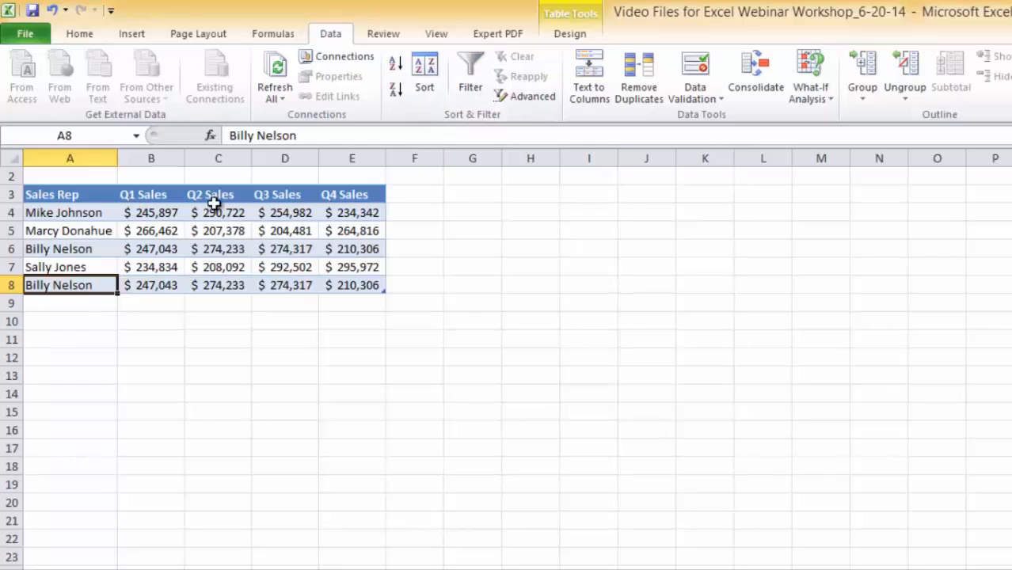
click(475, 71)
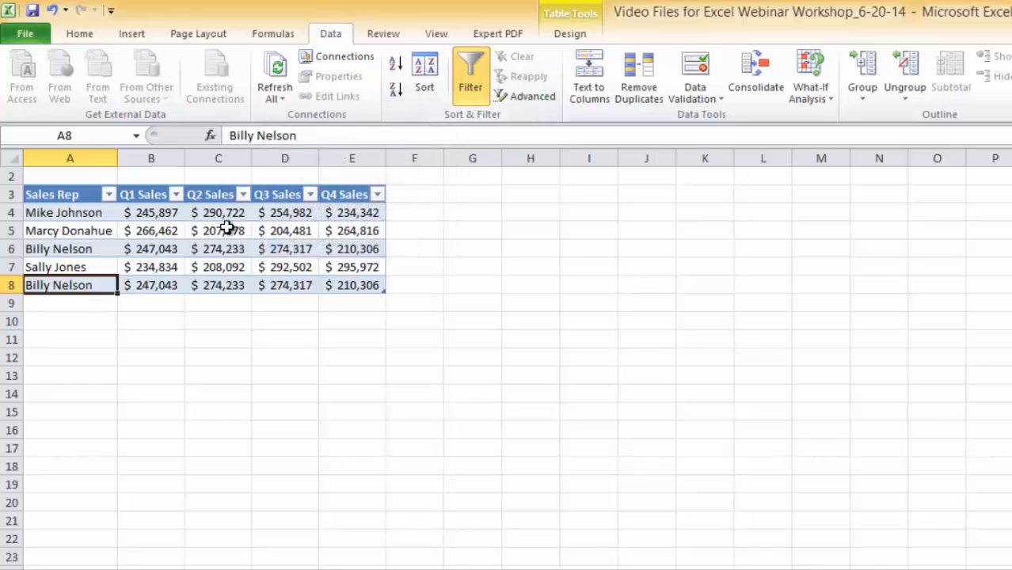
click(99, 248)
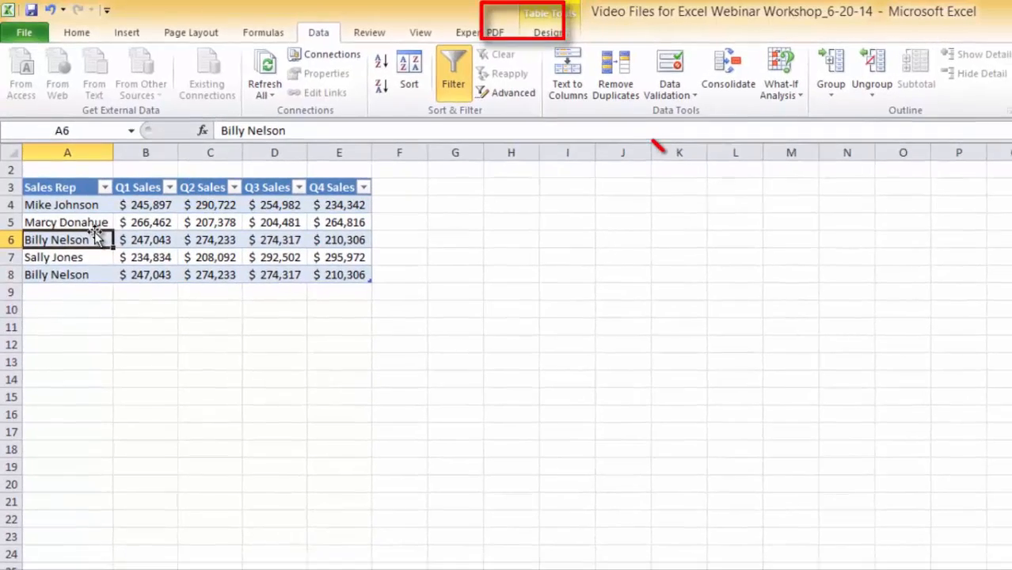
- View the table design options and examine how the table headers replace the column letters further down the sheet
click(525, 17)
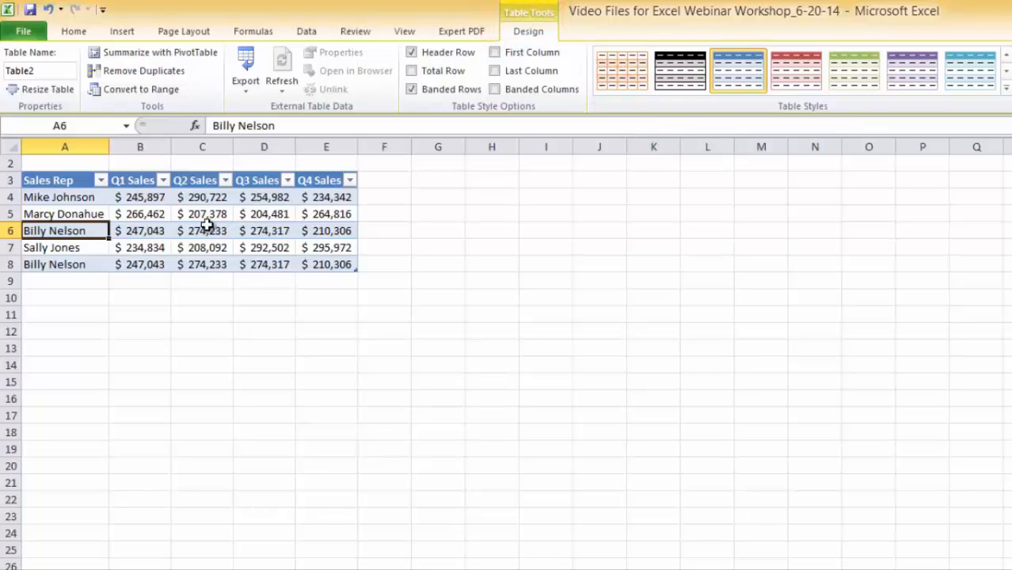
click(140, 231)
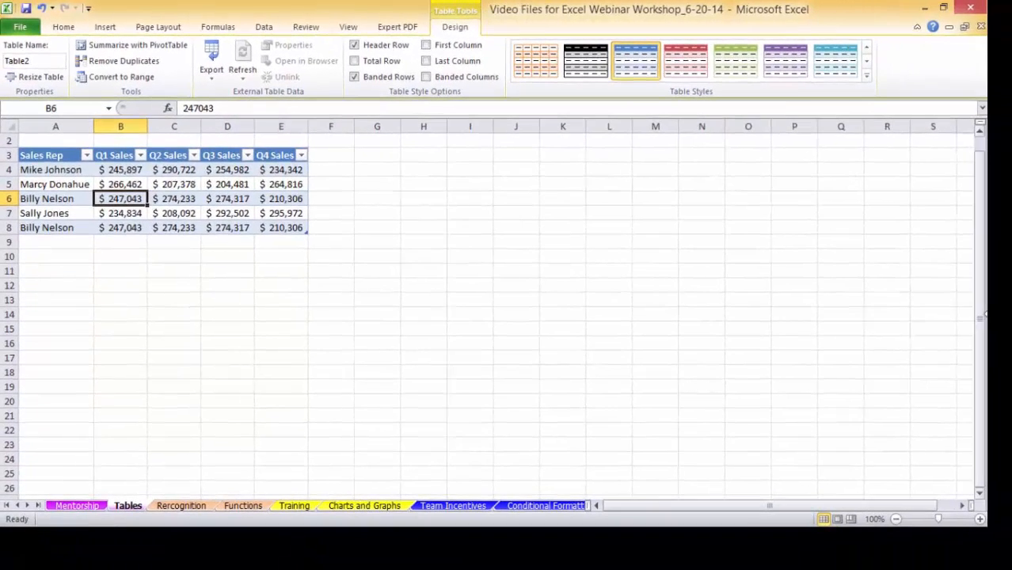
click(981, 491)
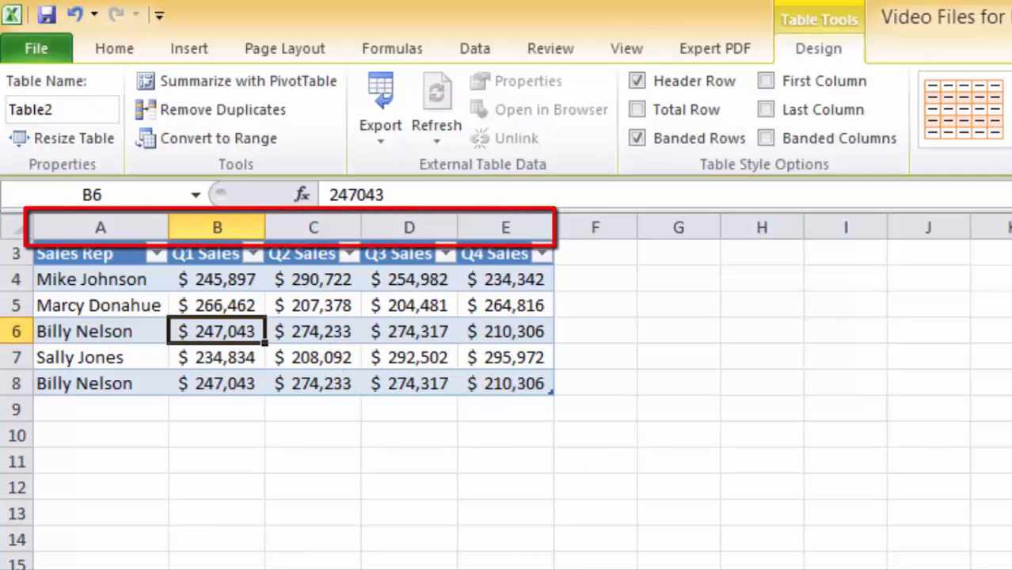
scroll(277, 396, down, 1)
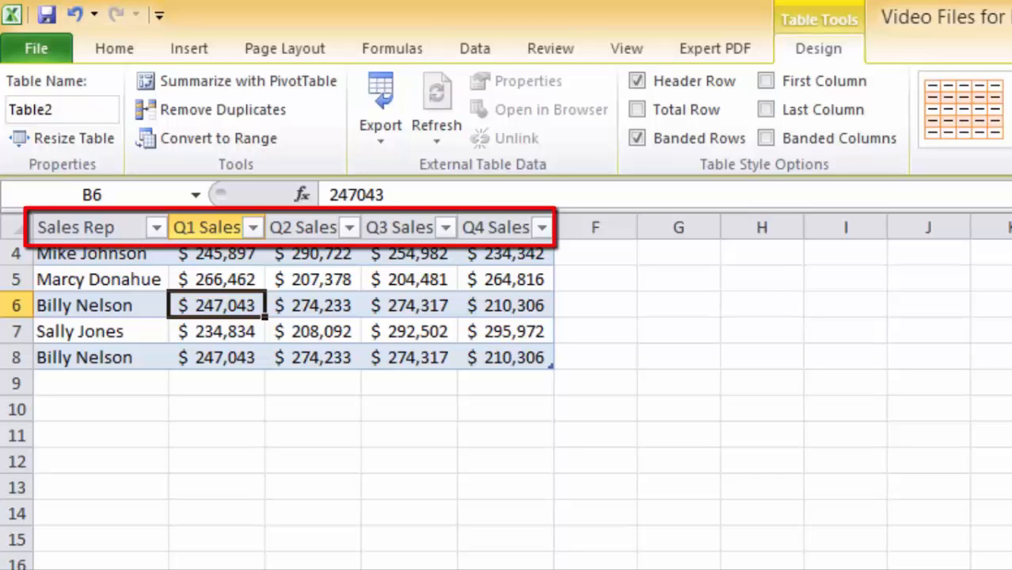
key(Right)
key(Right)
key(Right)
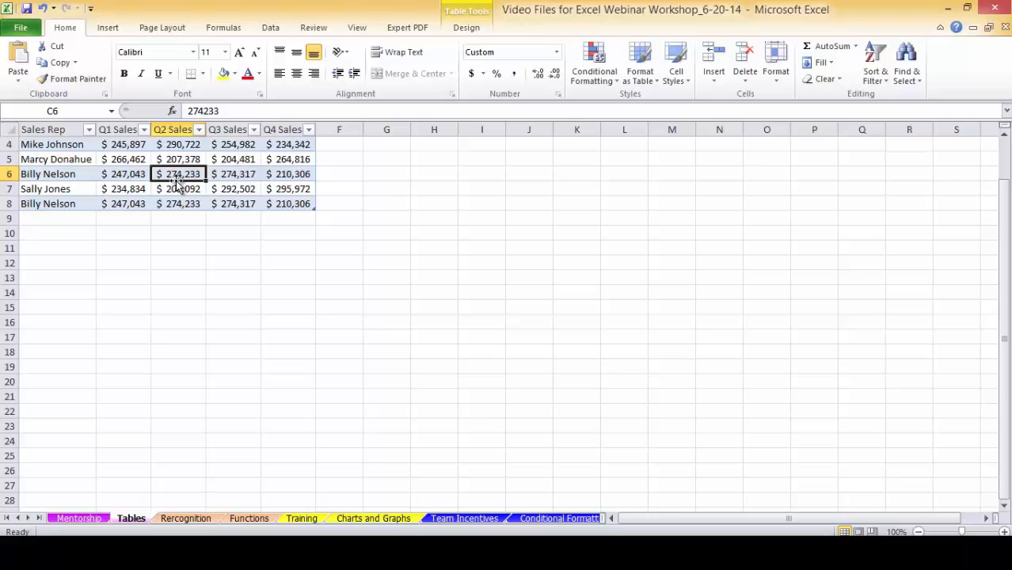
- Apply the light table style with the black header row and black row lines to the sales table
click(467, 28)
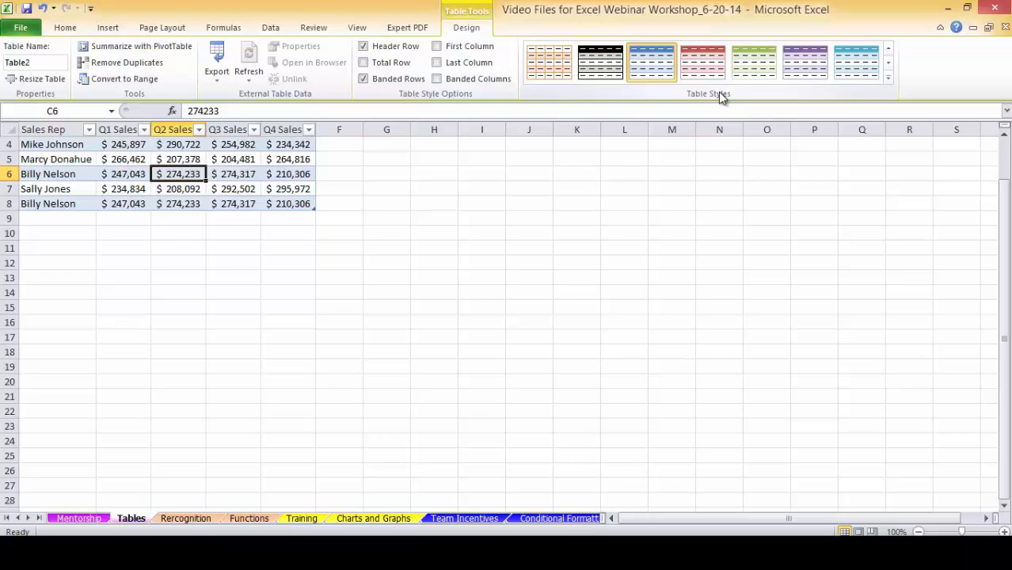
click(890, 81)
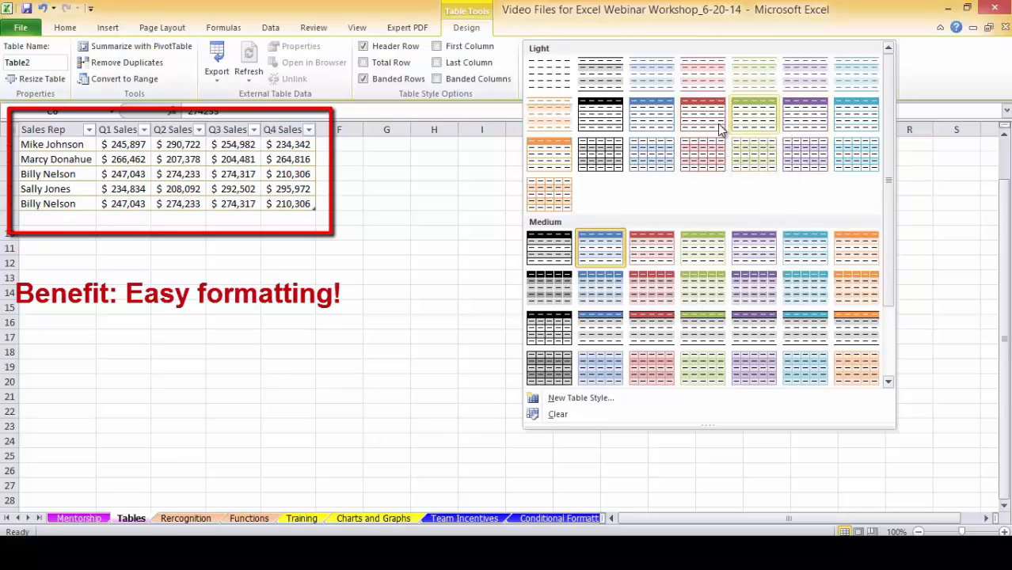
click(618, 119)
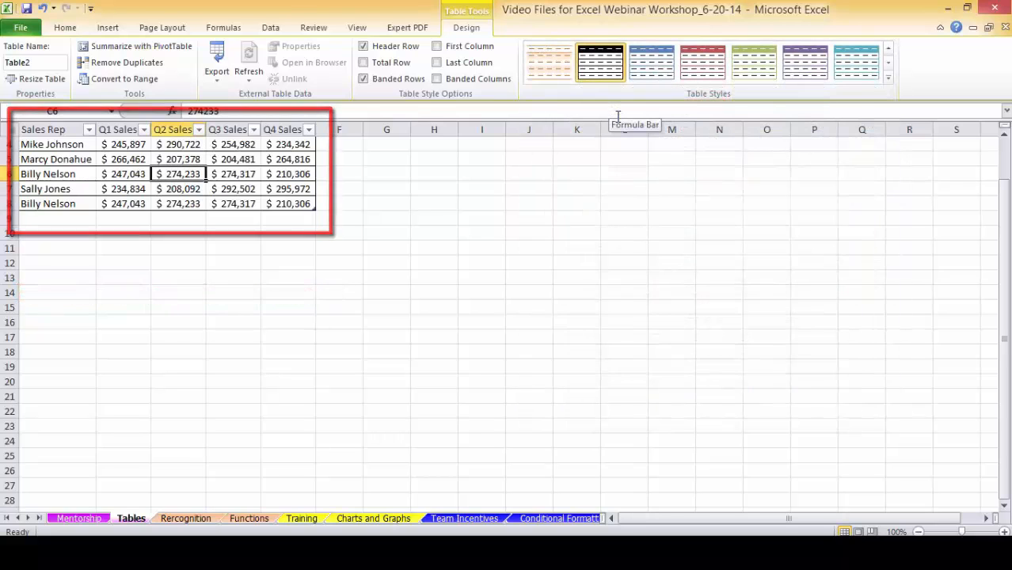
key(Up)
key(Up)
key(Up)
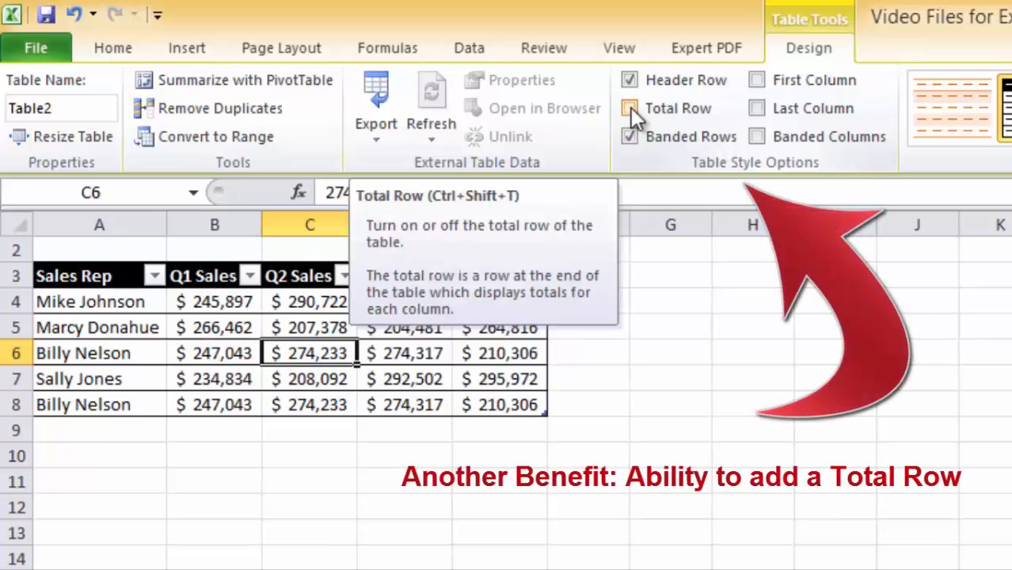
- Add a total row to the sales table and move the selection outside it to cell G11
click(631, 108)
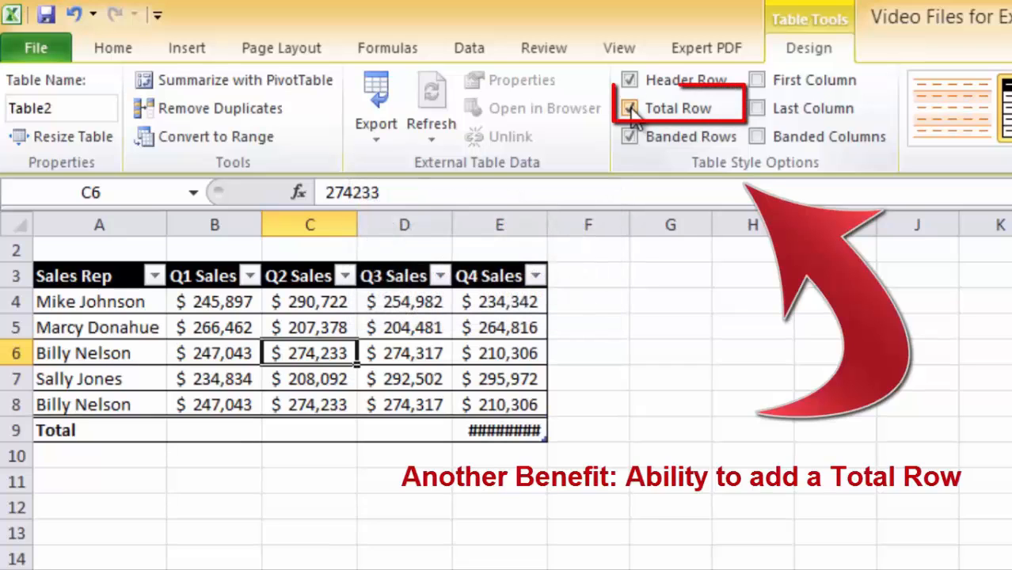
click(669, 481)
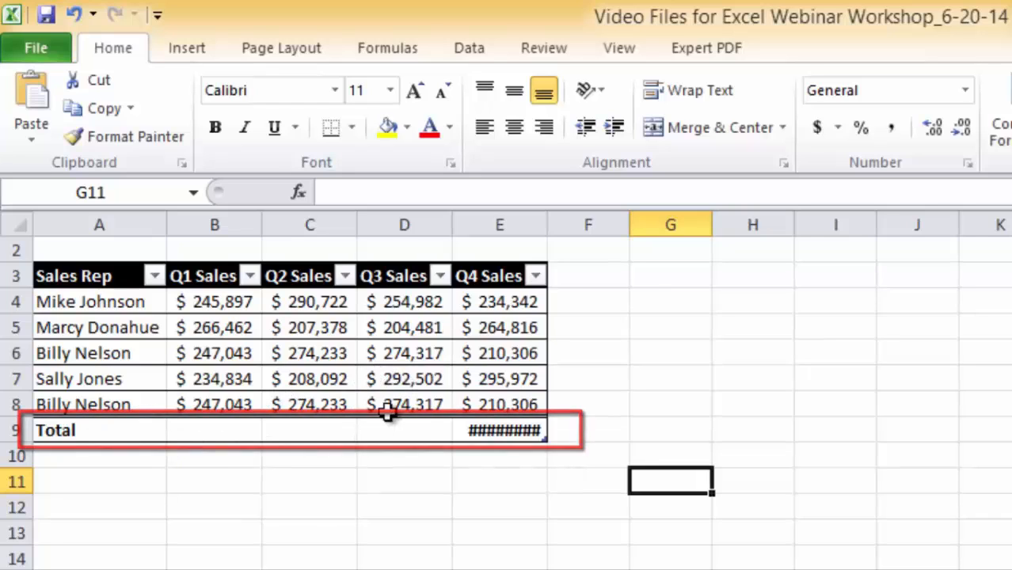
mouse_move(498, 430)
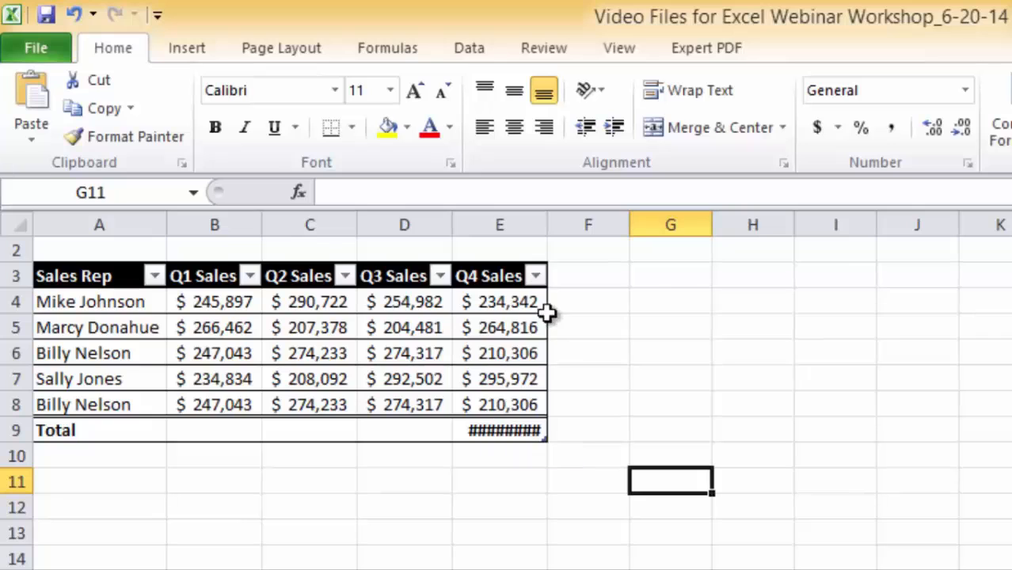
- Autofit the width of the Q4 Sales column and choose Sum as the function for its total row cell
double_click(548, 225)
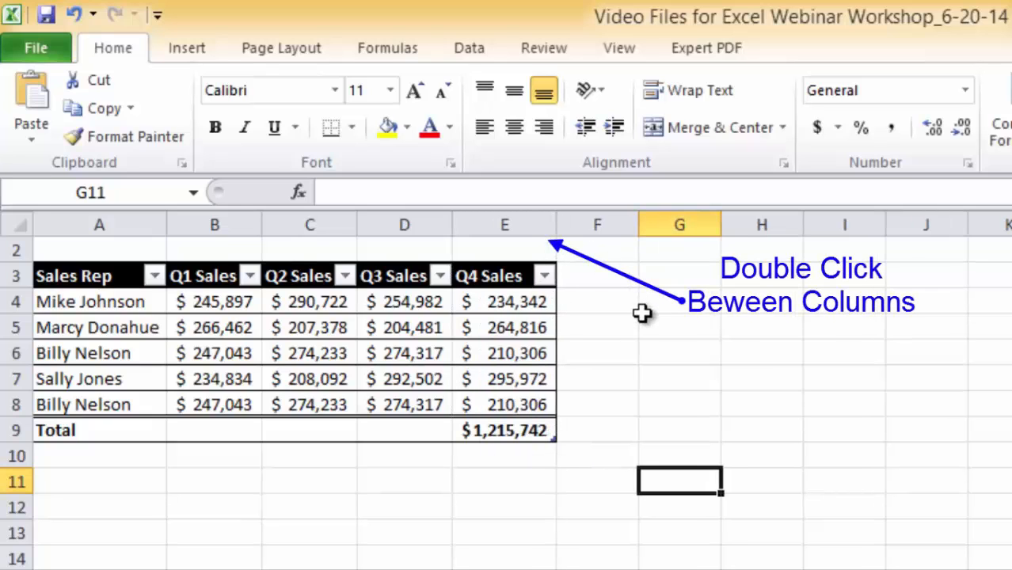
click(523, 429)
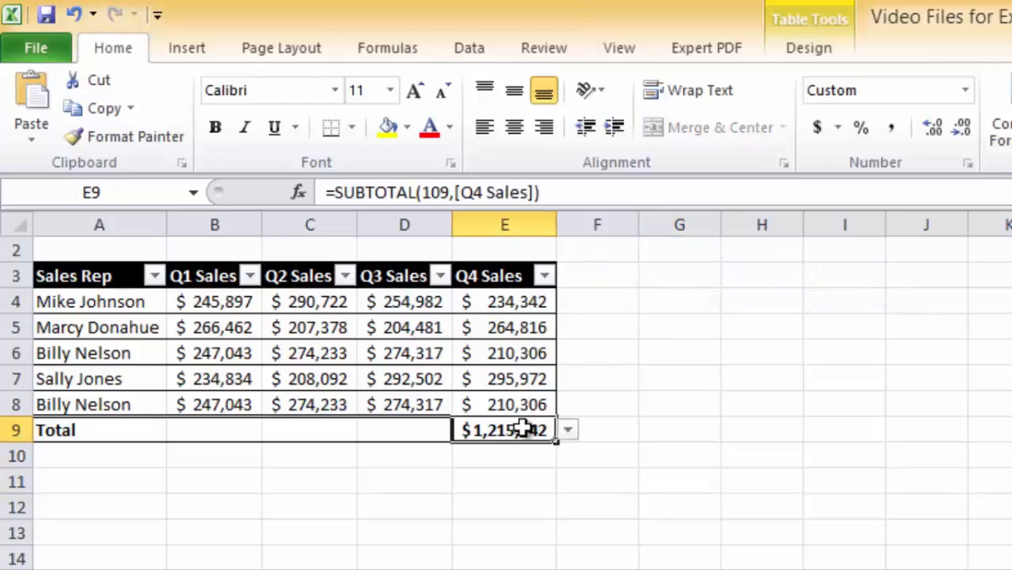
click(569, 430)
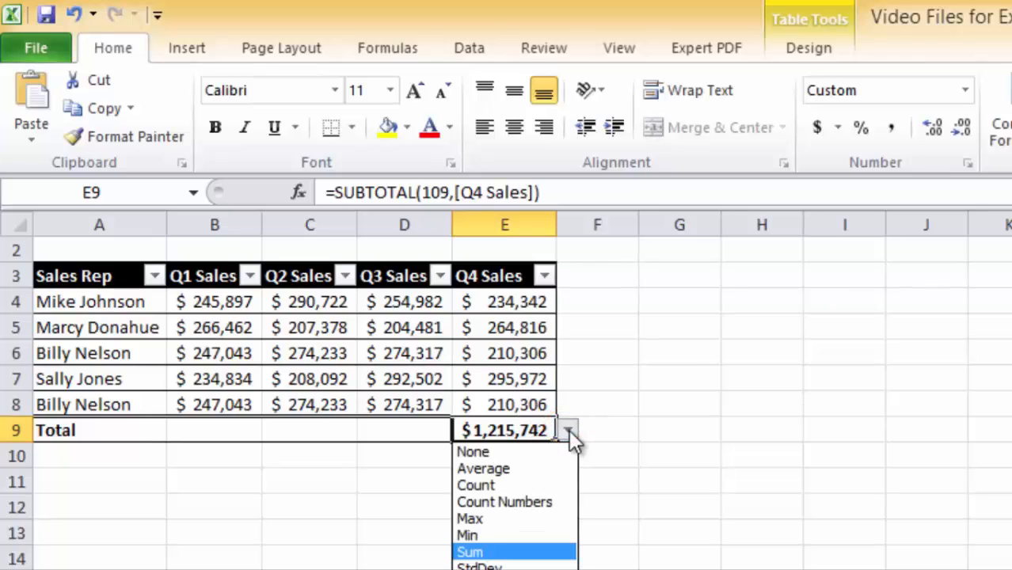
click(485, 553)
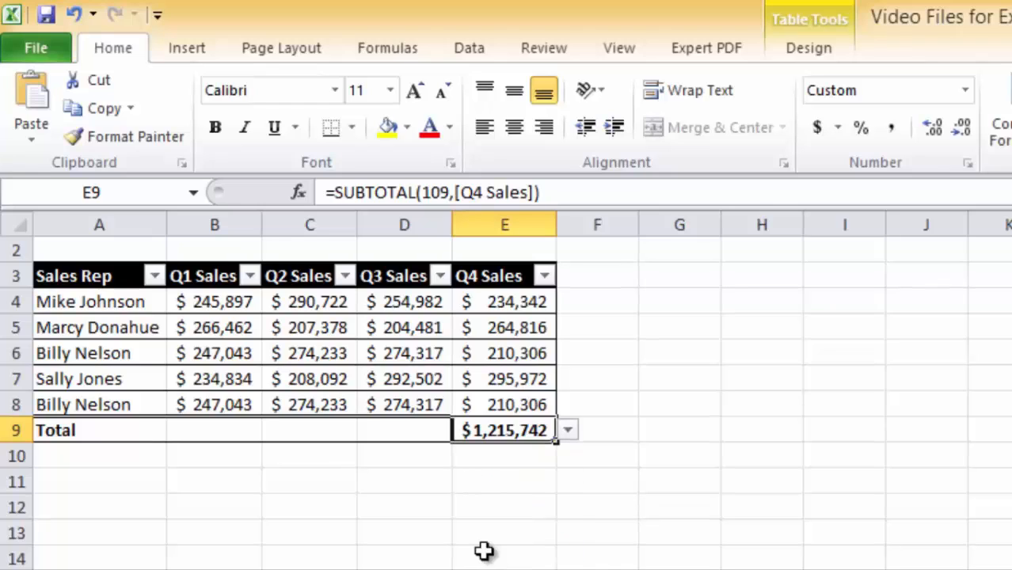
click(507, 519)
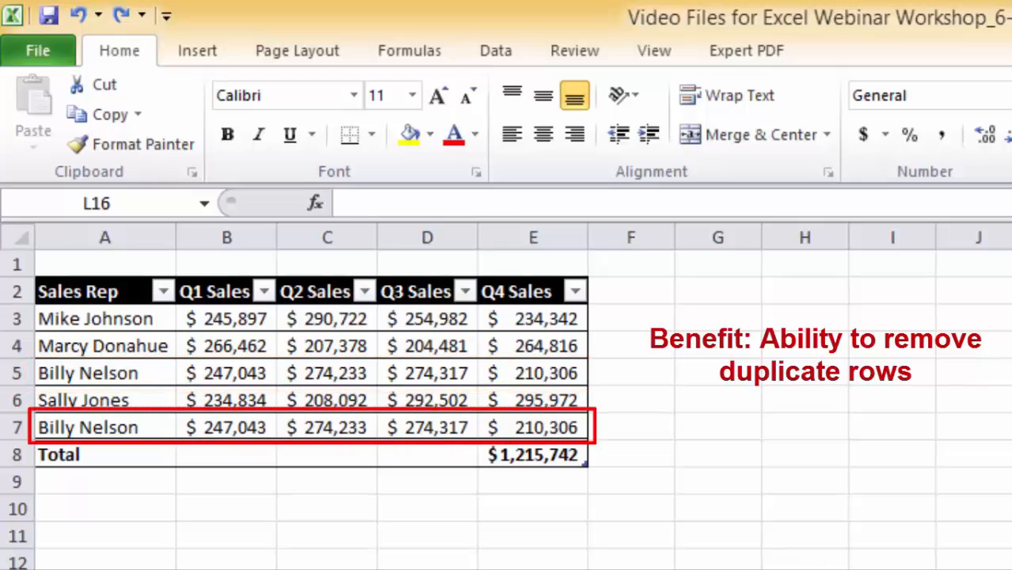
- Remove duplicate rows from the sales table, comparing all columns from Sales Rep to Q4 Sales
click(327, 400)
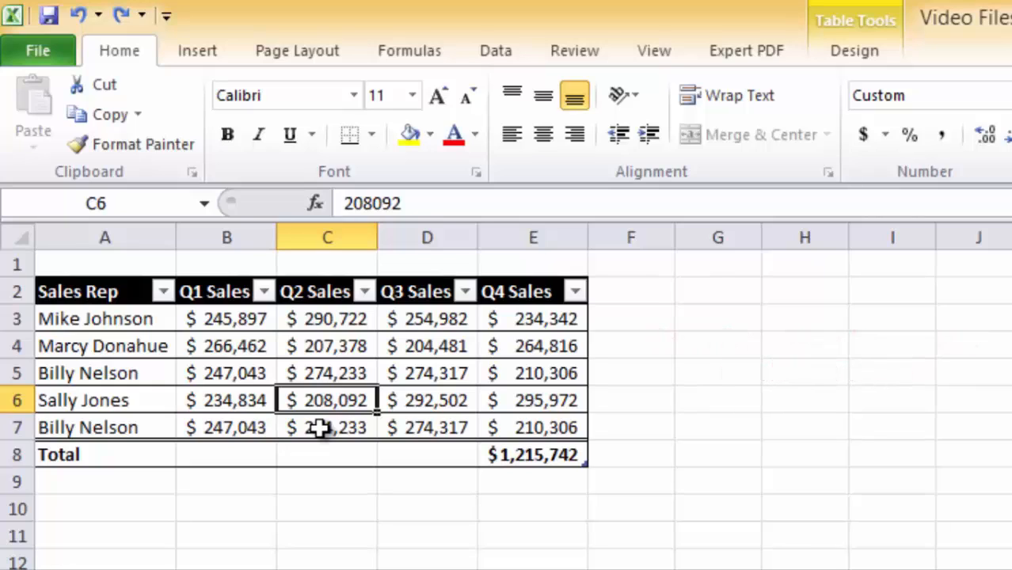
click(856, 42)
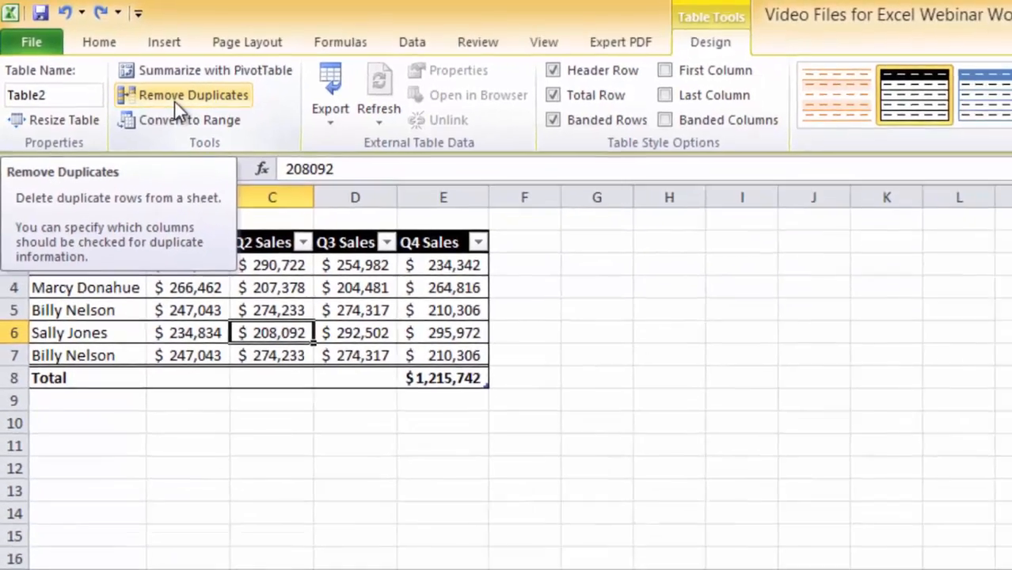
click(174, 100)
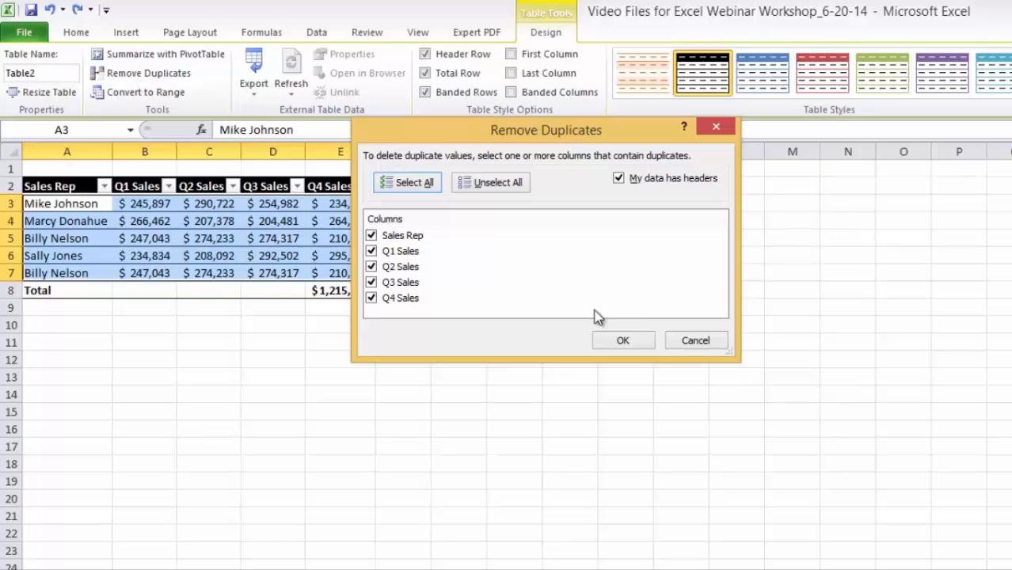
click(630, 341)
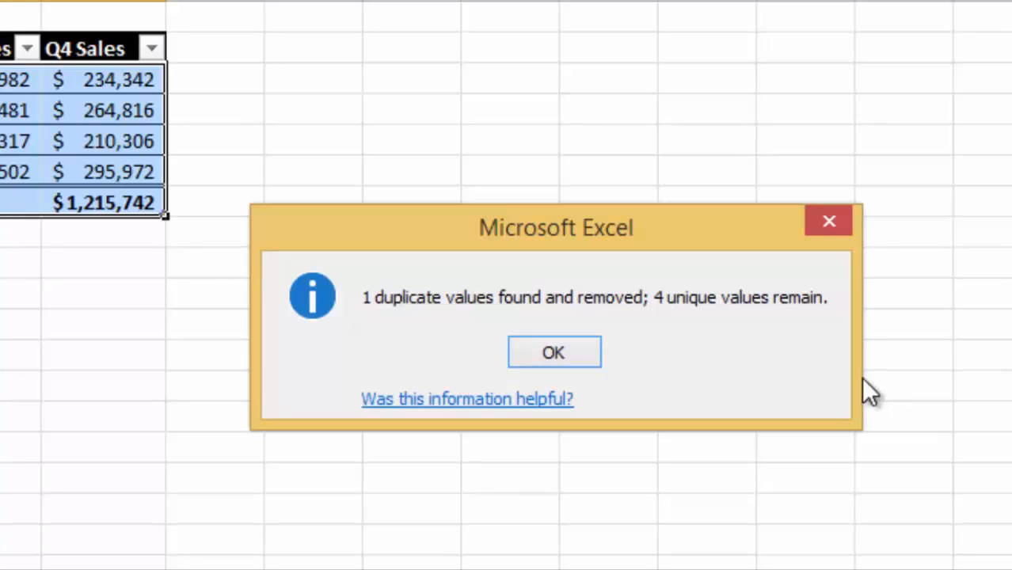
click(557, 351)
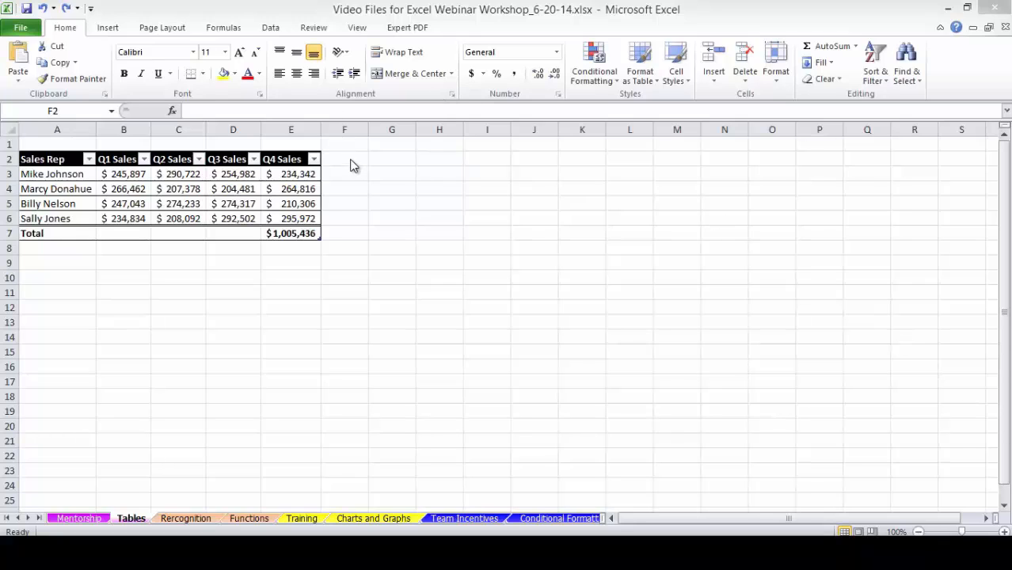
- Extend the table with a new column by entering the header Total in cell F2, beside Q4 Sales
click(346, 156)
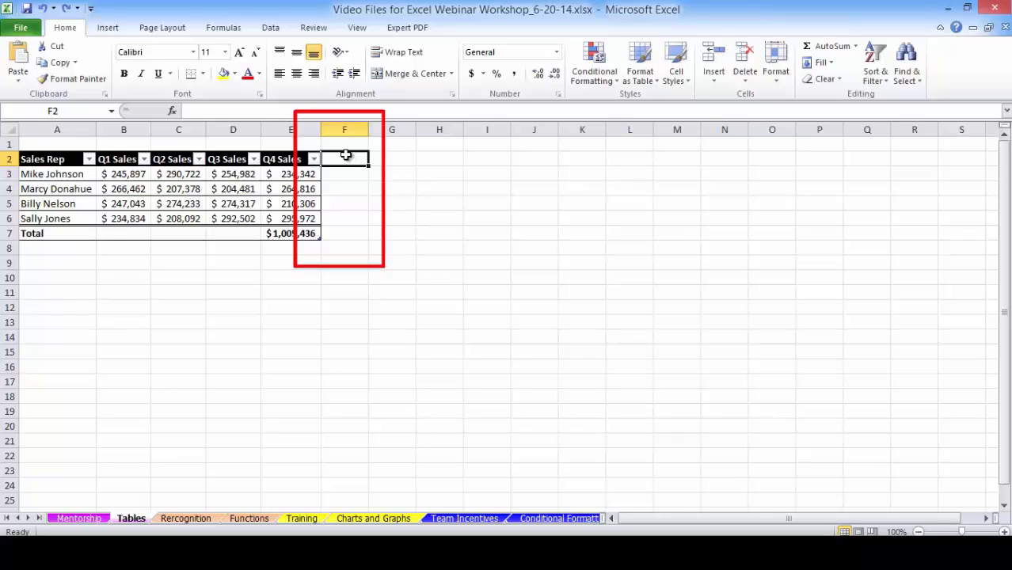
text(Tota)
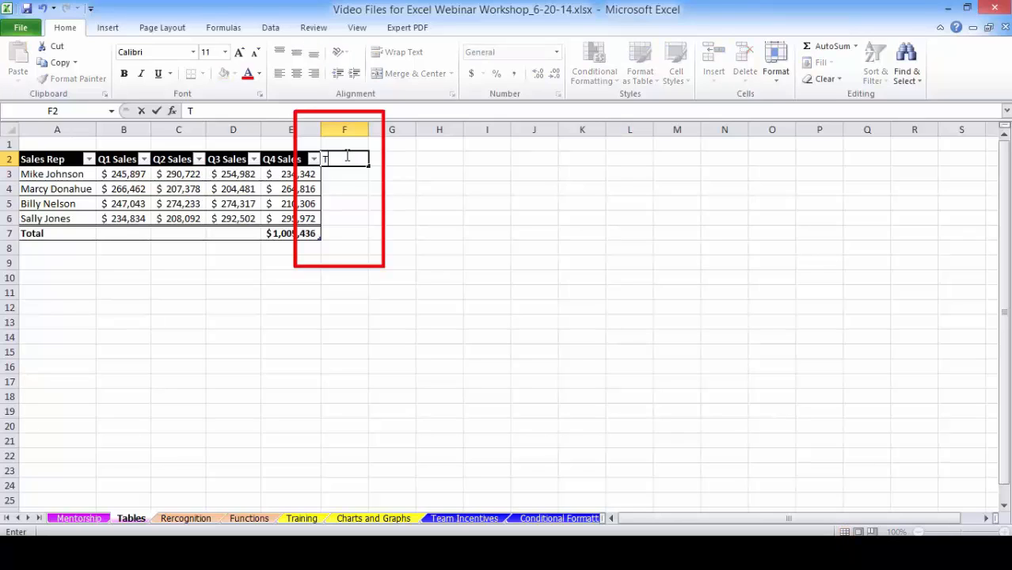
text(l)
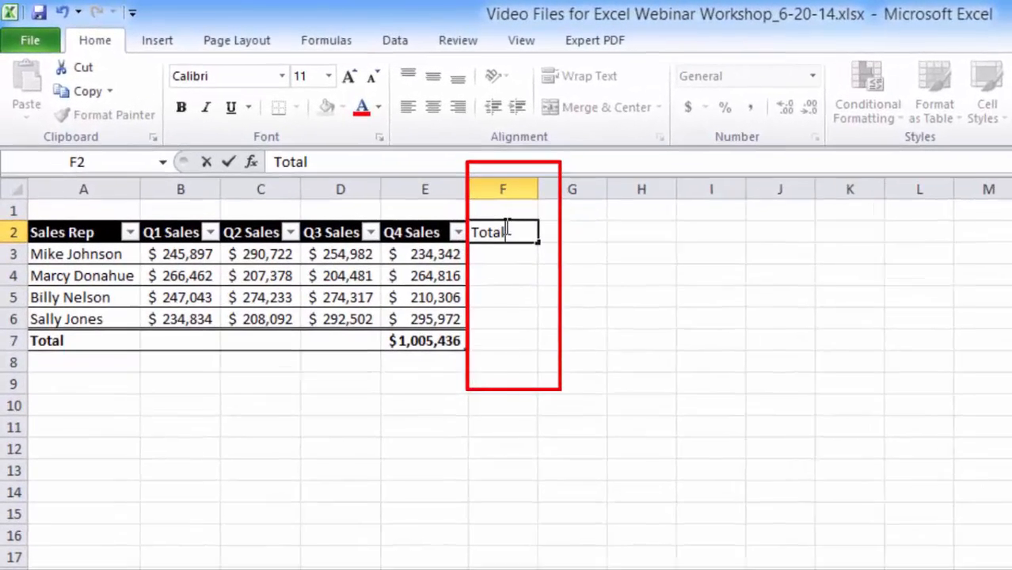
key(ctrl+Return)
key(Return)
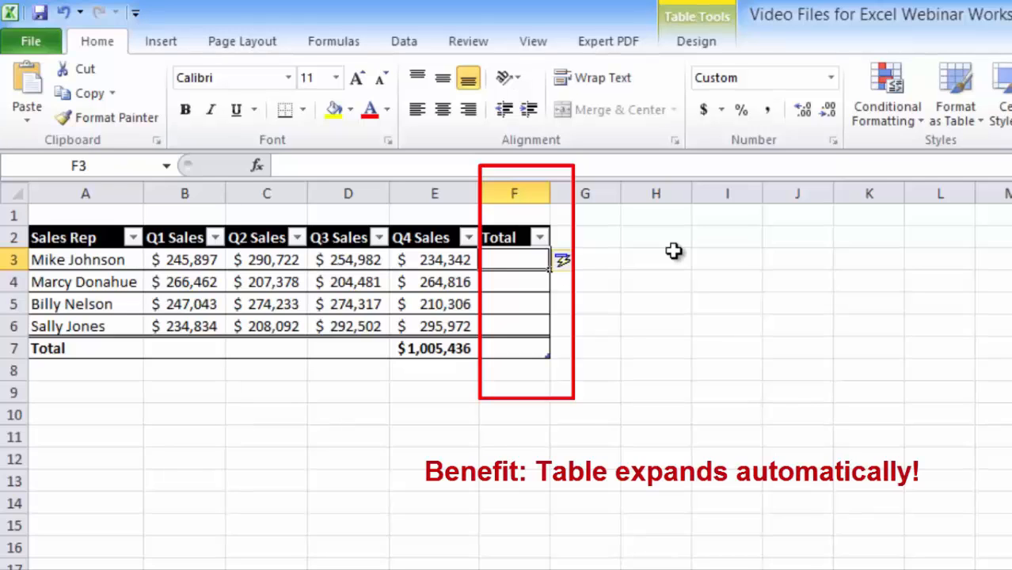
- Fill the Total column with a SUM formula in F3 adding Q1 Sales through Q4 Sales of the row, and reselect F3
text(=sum)
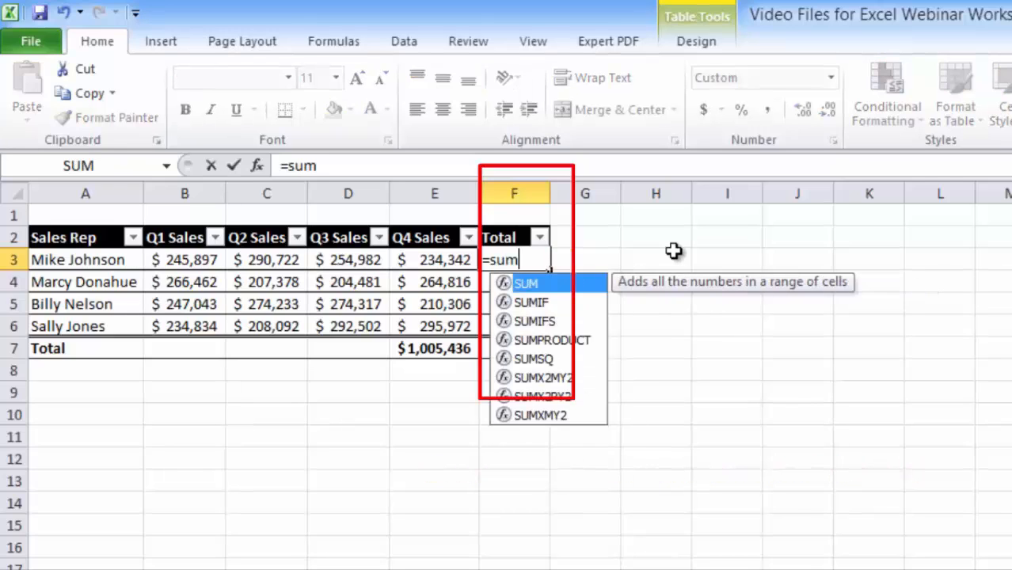
text(()
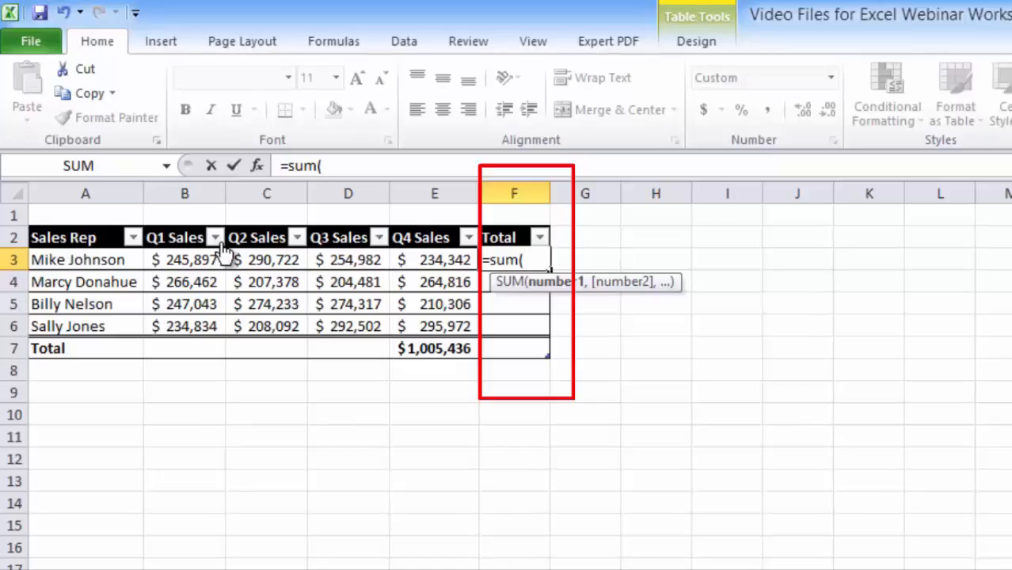
click(193, 259)
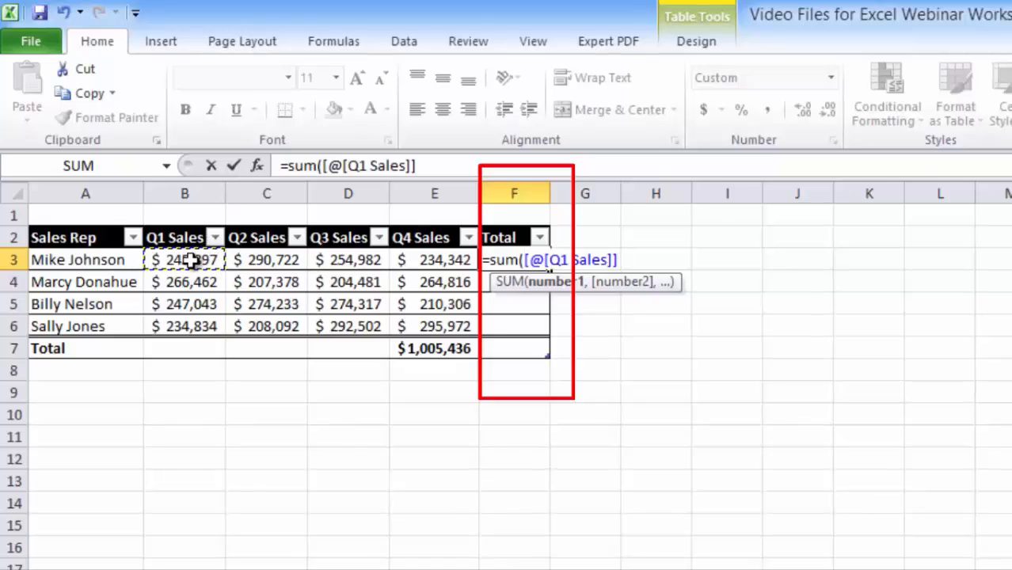
drag(198, 260, 416, 261)
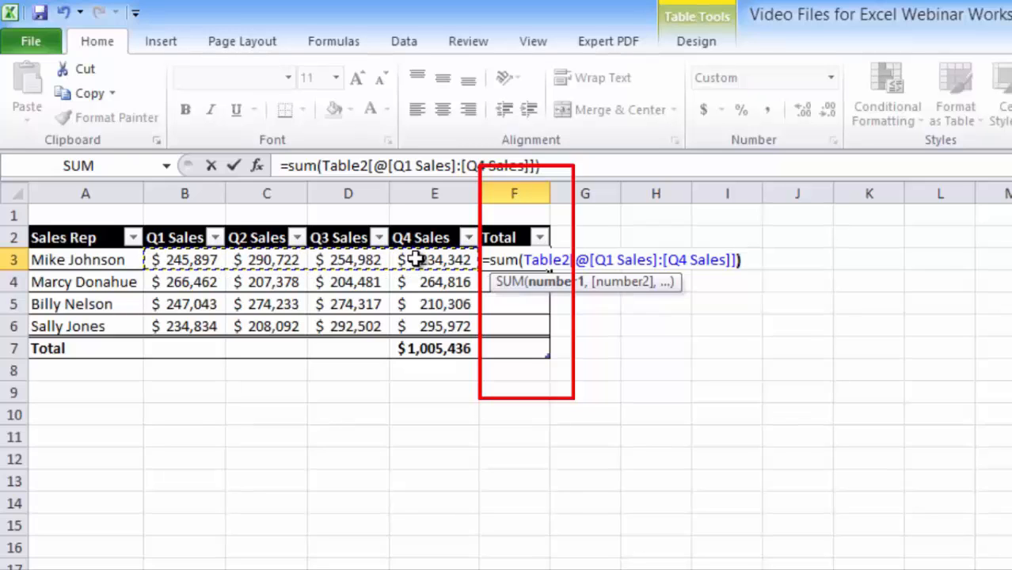
key(Return)
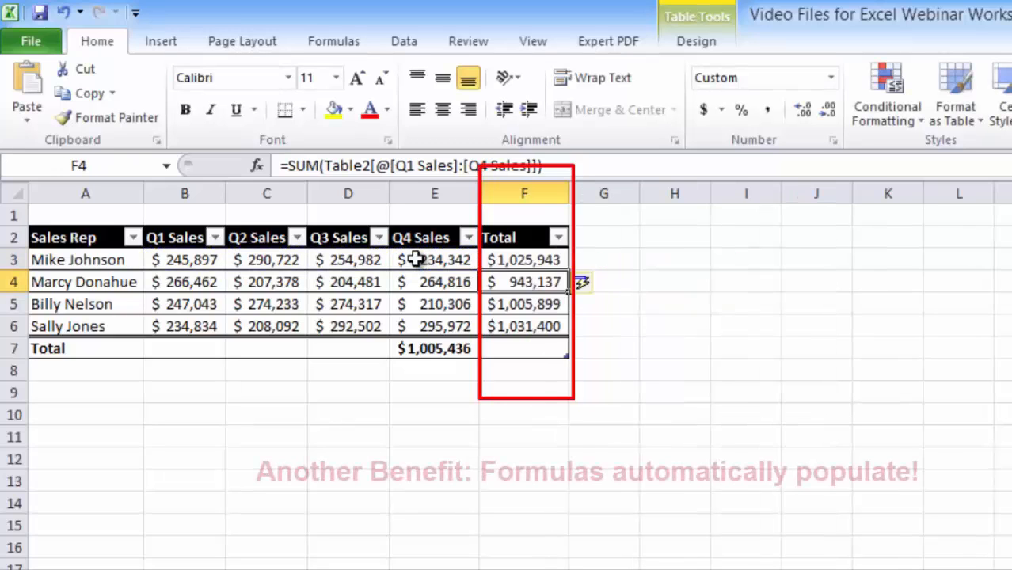
click(537, 258)
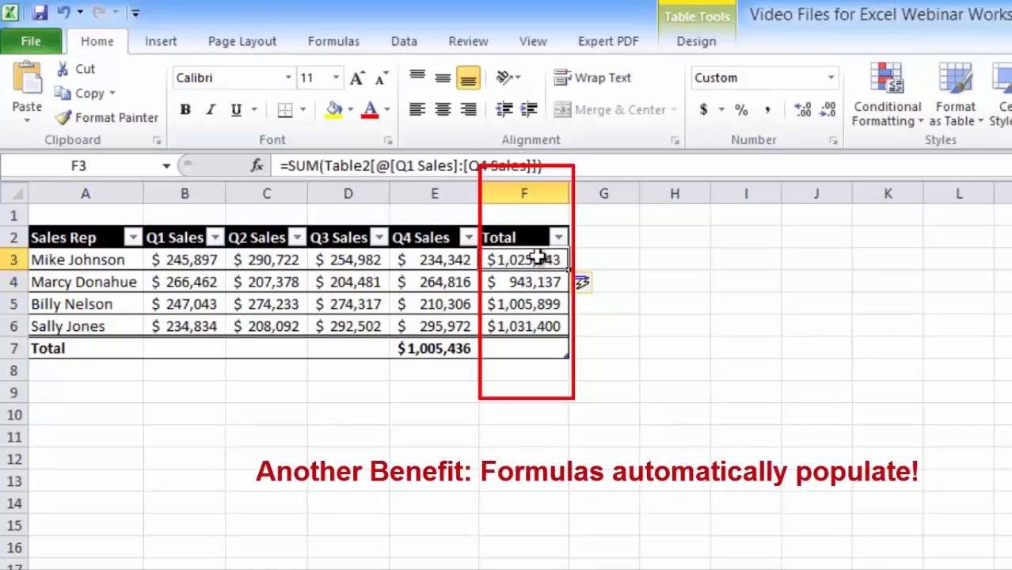